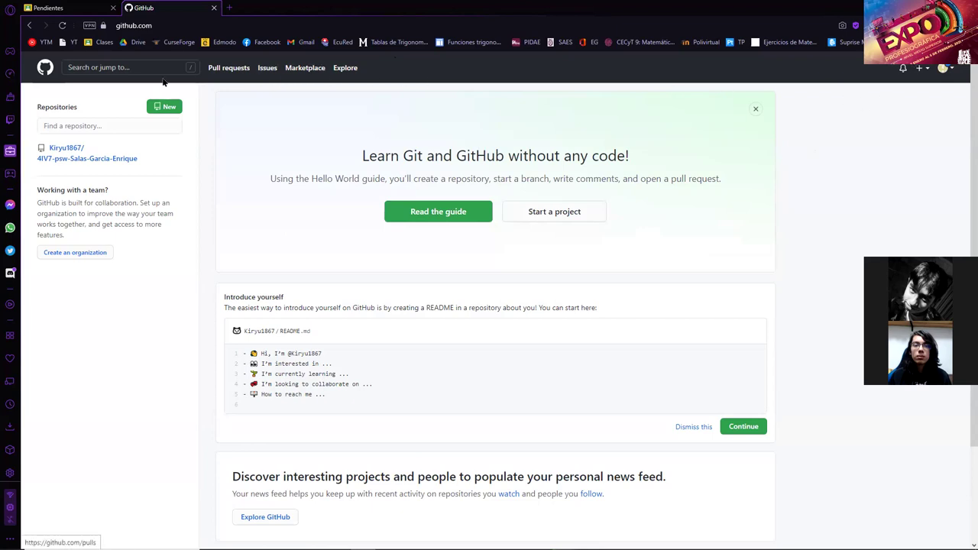
- Start a new GitHub repository and enter 4IV7-ProyectoAula-Eq7-MorbusVita as its name
{"action": "left_click", "coordinate": [45, 68]}
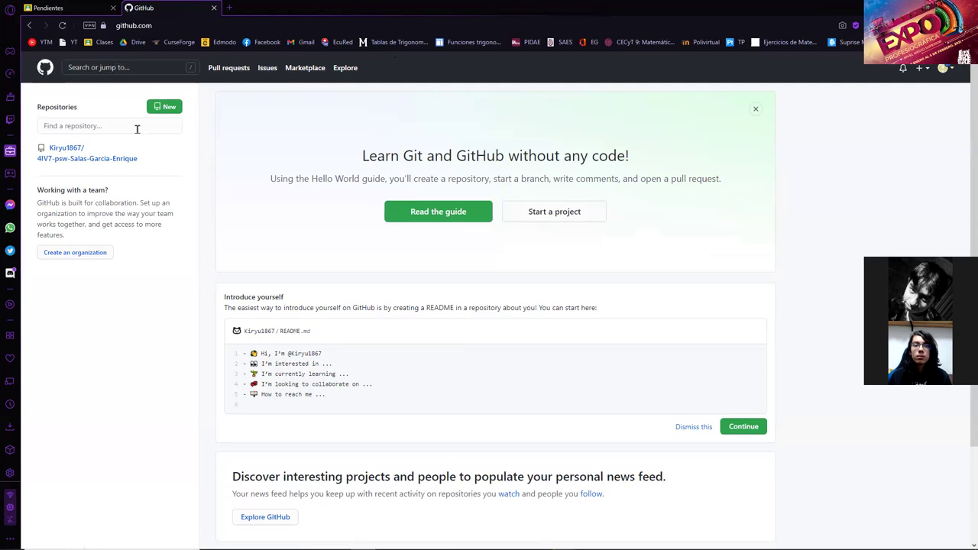
{"action": "left_click", "coordinate": [171, 108]}
{"action": "left_click", "coordinate": [489, 197]}
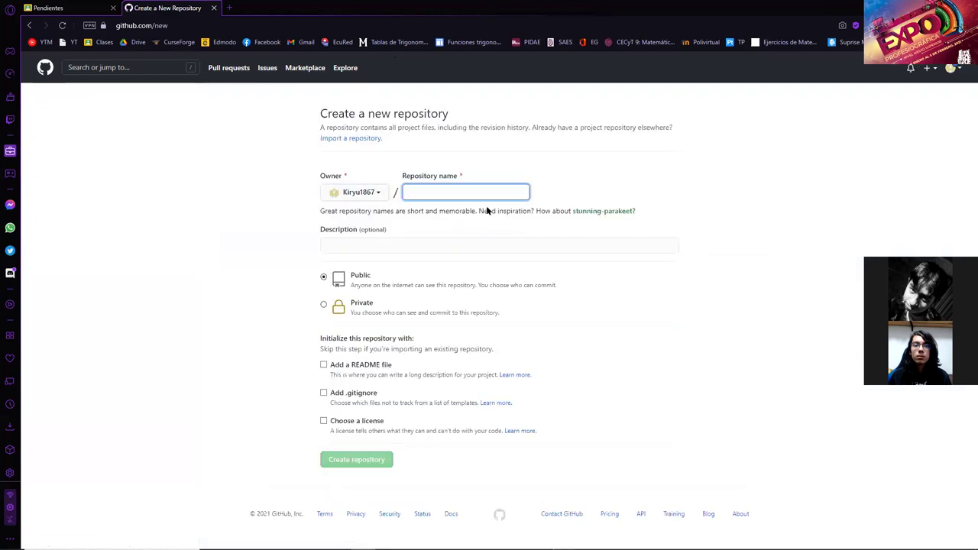
{"action": "type", "text": "4IV"}
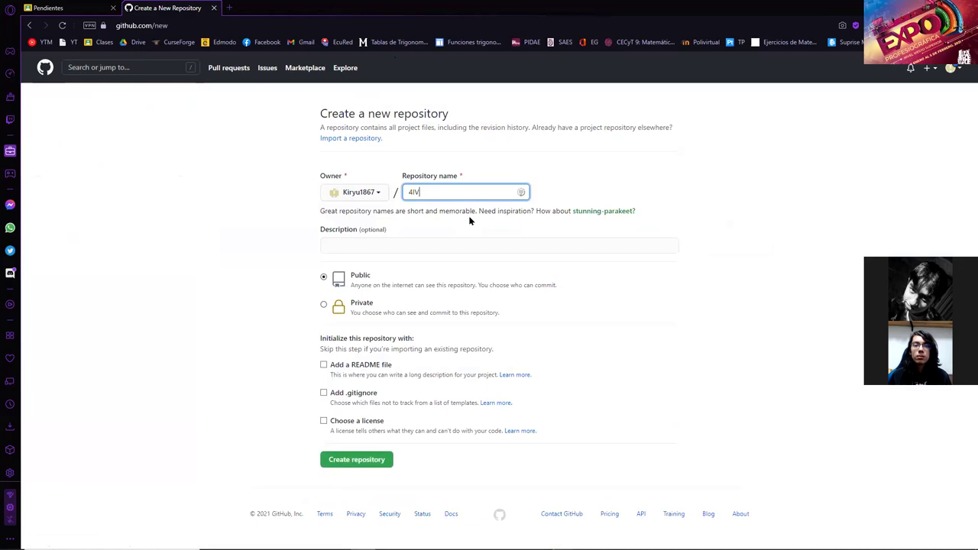
{"action": "type", "text": "7-"}
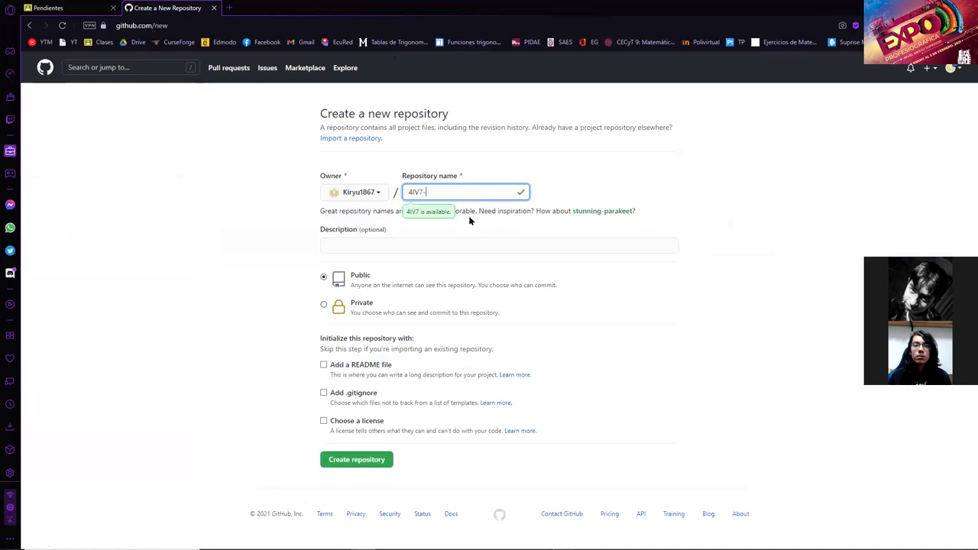
{"action": "type", "text": "ProyectoAul"}
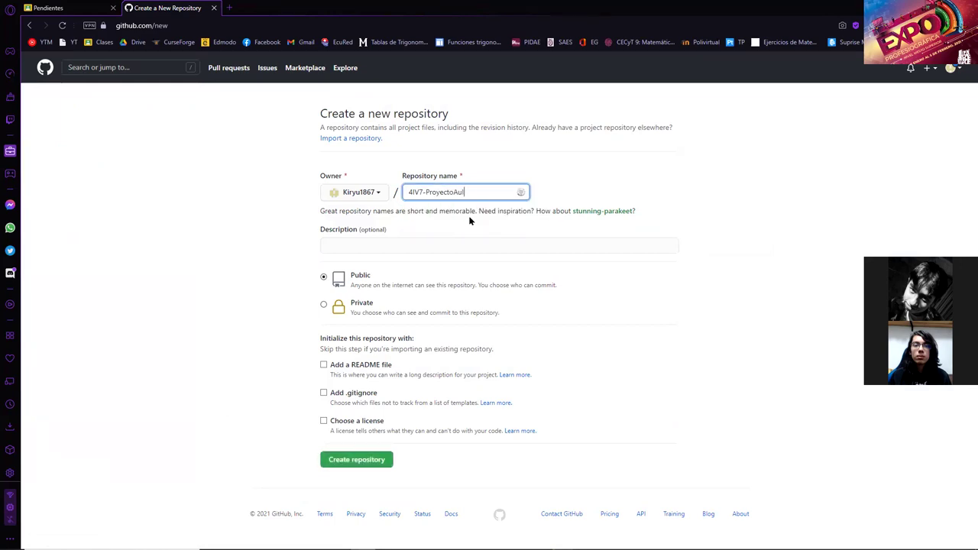
{"action": "type", "text": "a-"}
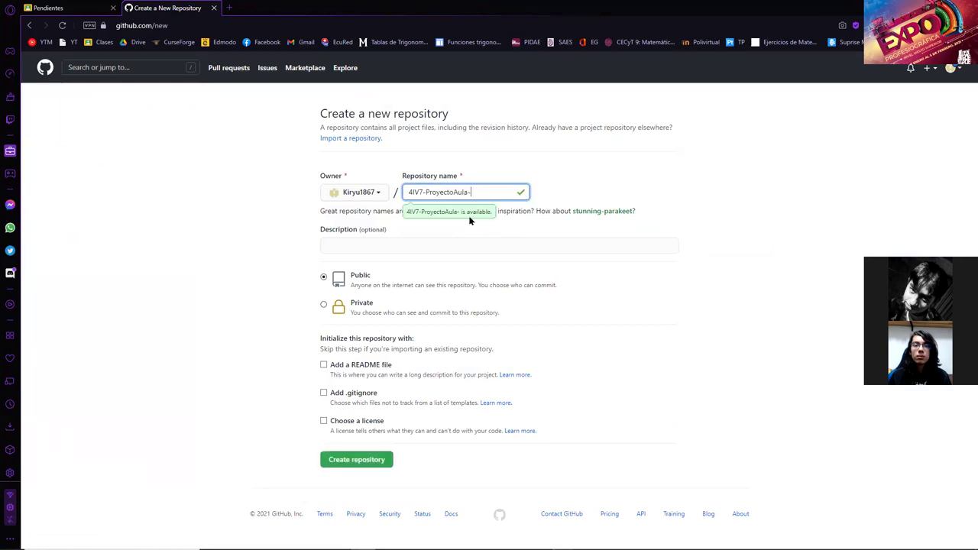
{"action": "type", "text": "Eq"}
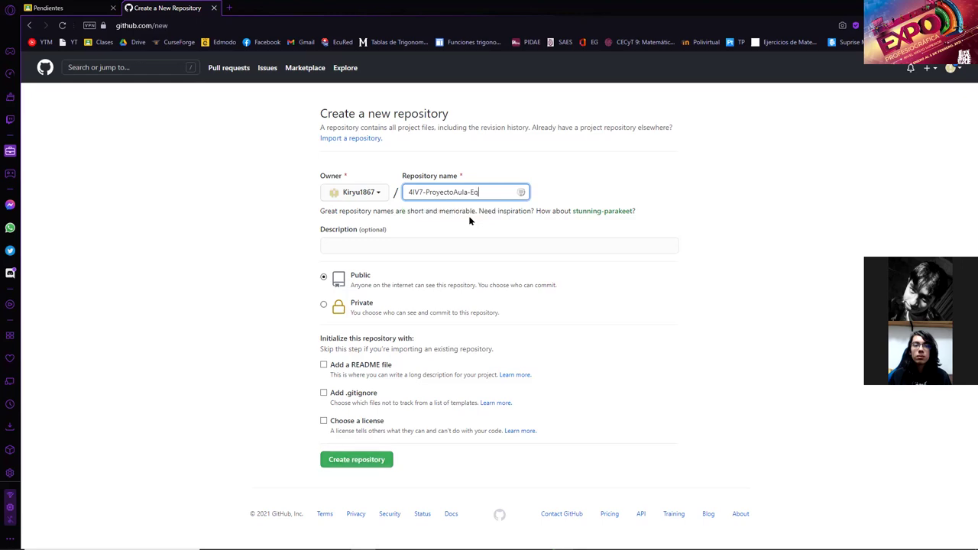
{"action": "type", "text": "7"}
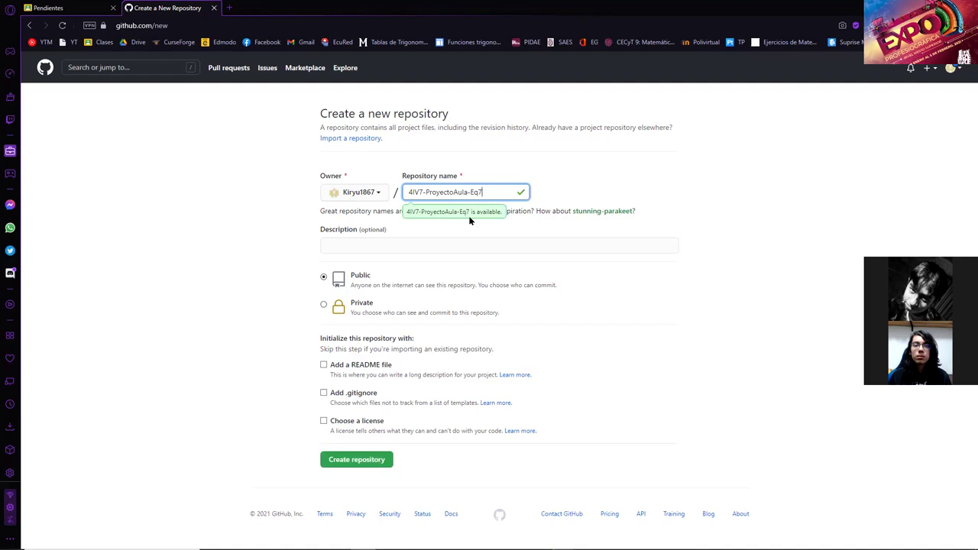
{"action": "type", "text": "-"}
{"action": "type", "text": "MorbusVita"}
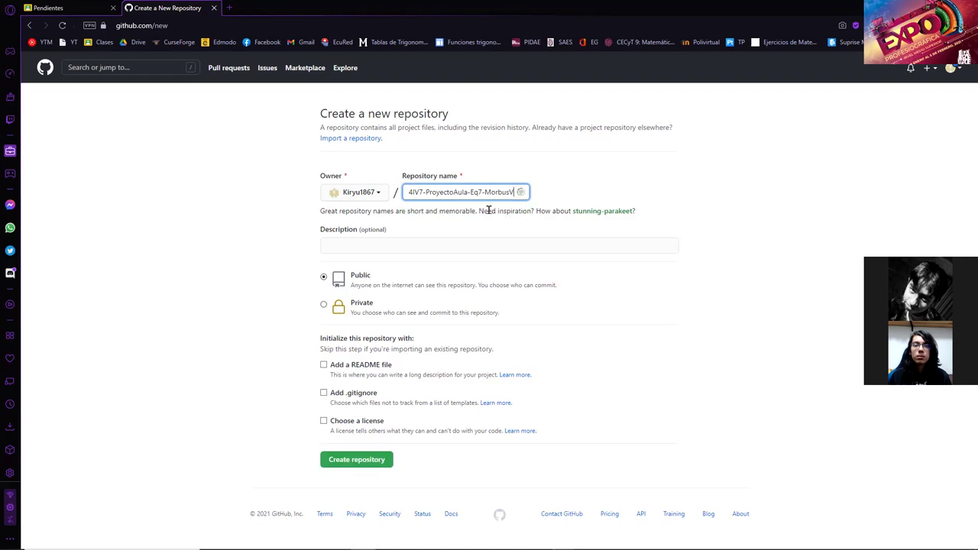
{"action": "left_click", "coordinate": [605, 197]}
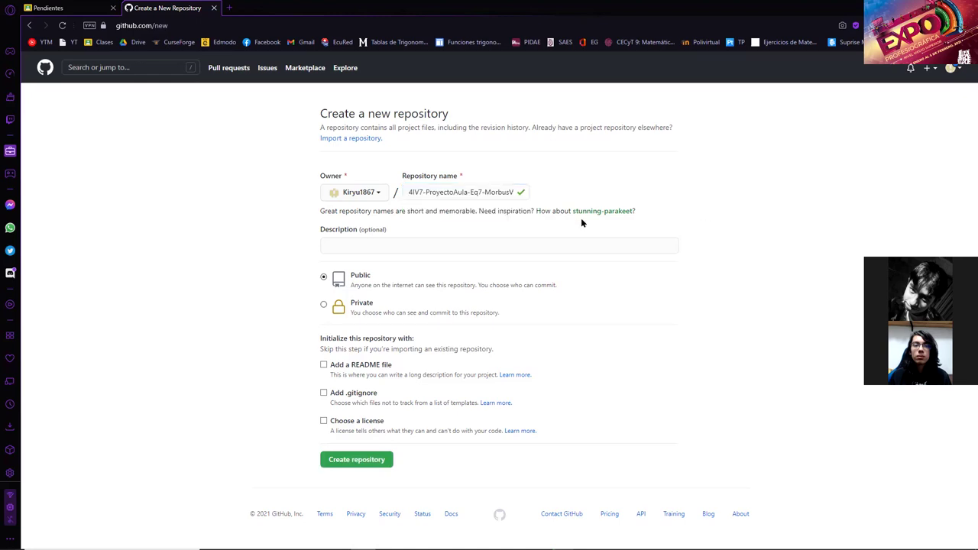
{"action": "left_click", "coordinate": [490, 245]}
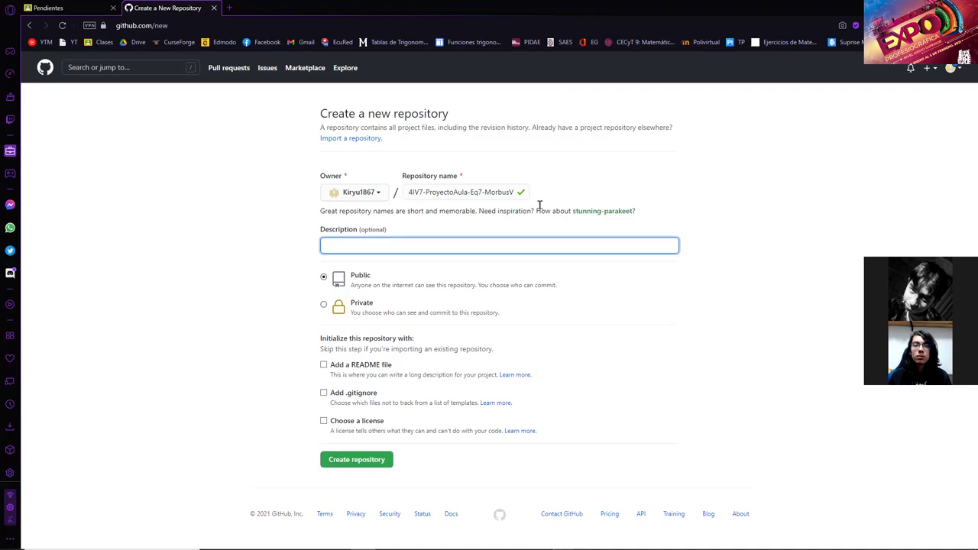
- Copy the complete repository name to the clipboard
{"action": "left_click", "coordinate": [426, 192]}
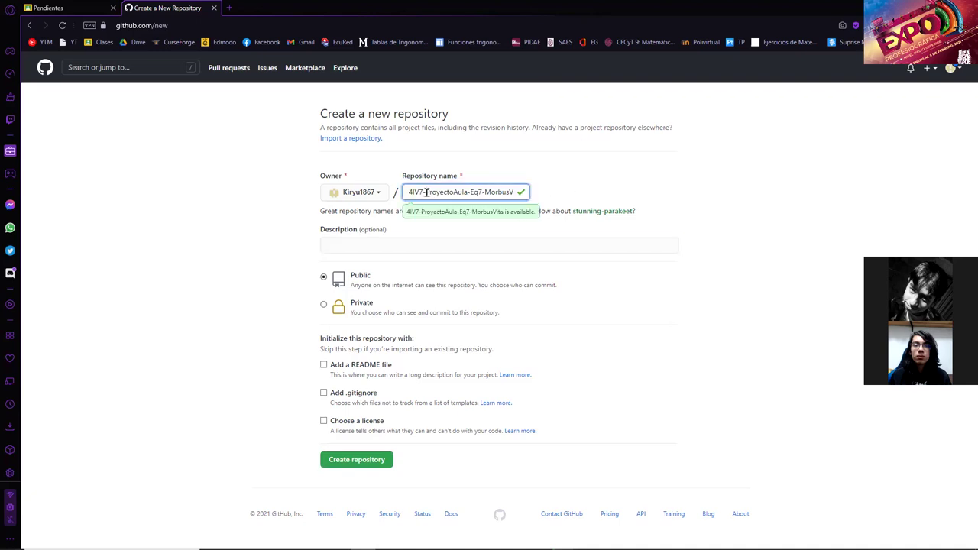
{"action": "triple_click", "coordinate": [426, 192]}
{"action": "right_click", "coordinate": [426, 191]}
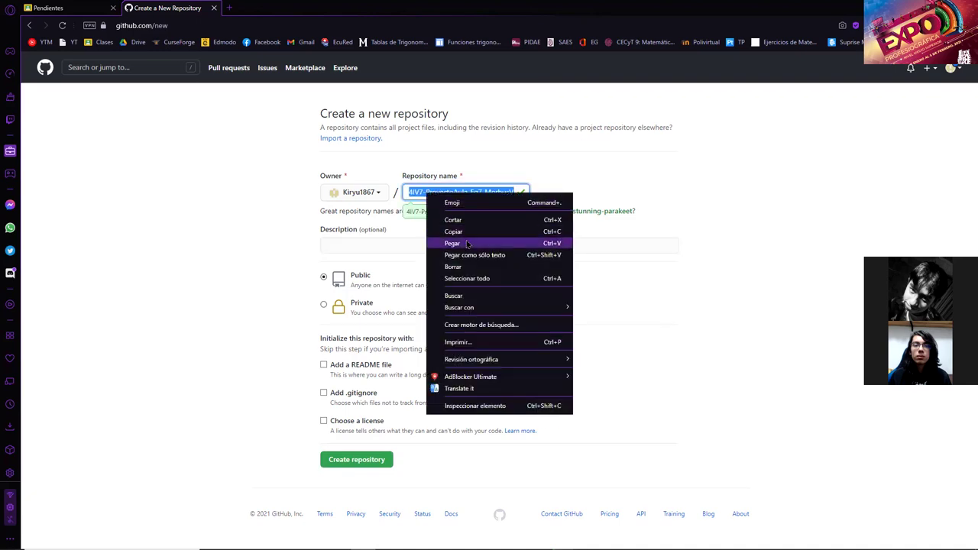
{"action": "left_click", "coordinate": [454, 231]}
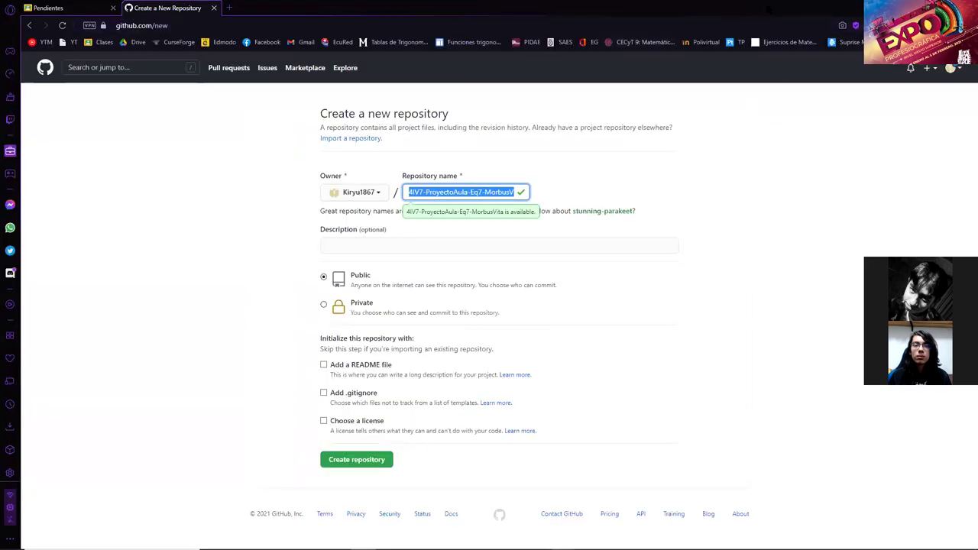
- Restore the browser to a smaller window and minimise the Visual Studio Code window to expose the desktop
{"action": "double_click", "coordinate": [768, 9]}
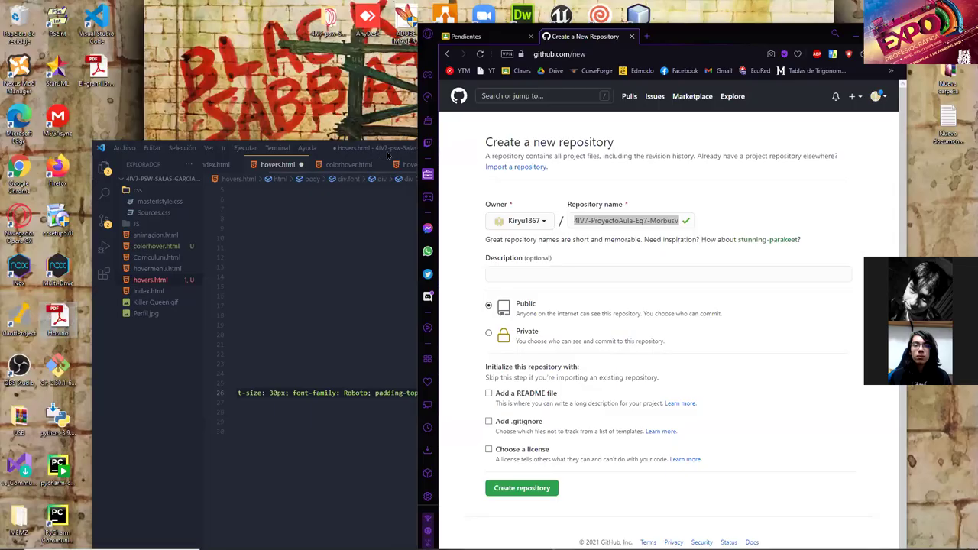
{"action": "left_click", "coordinate": [384, 157]}
{"action": "left_click_drag", "start_coordinate": [519, 155], "coordinate": [459, 157]}
{"action": "left_click", "coordinate": [461, 152]}
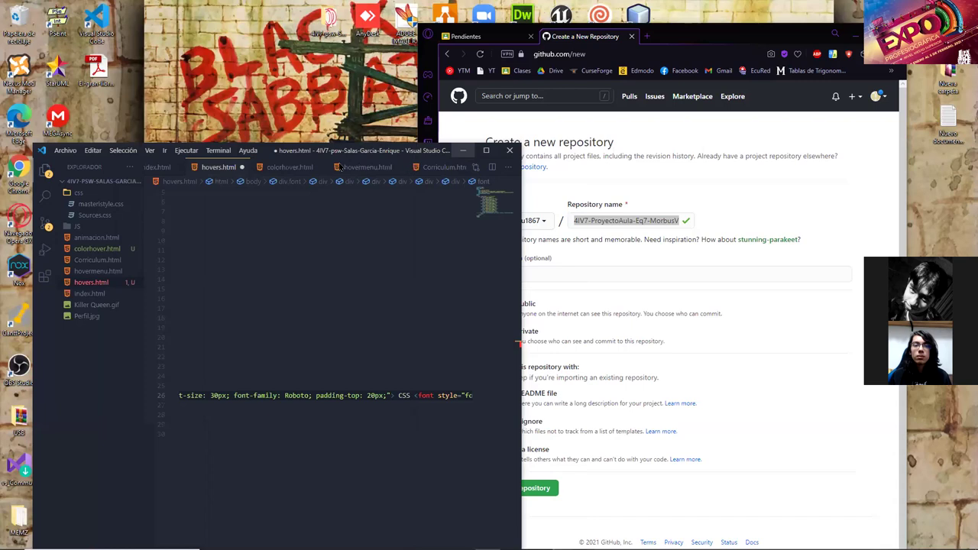
- Create a new folder on the desktop, using the copied name 4IV7-ProyectoAula-Eq7-MorbusVita
{"action": "right_click", "coordinate": [341, 164]}
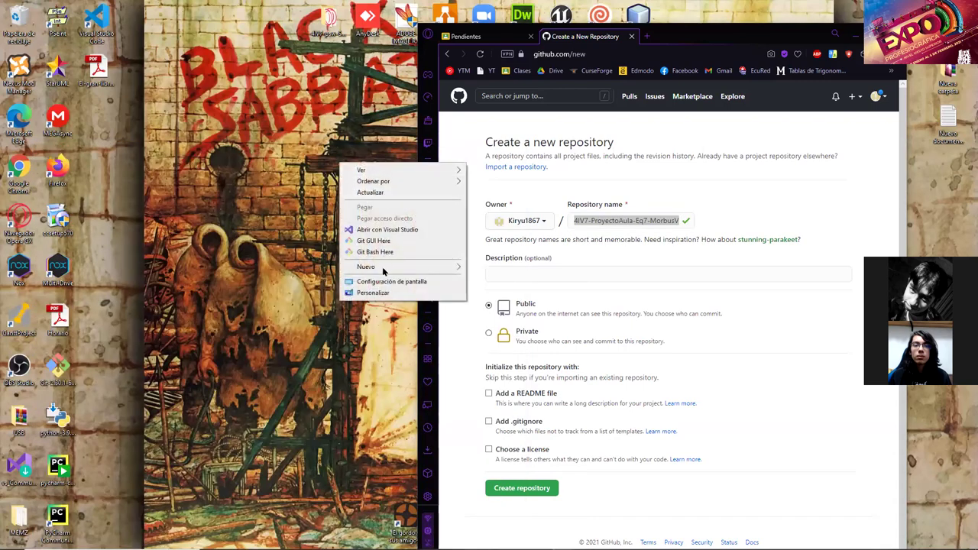
{"action": "mouse_move", "coordinate": [410, 266]}
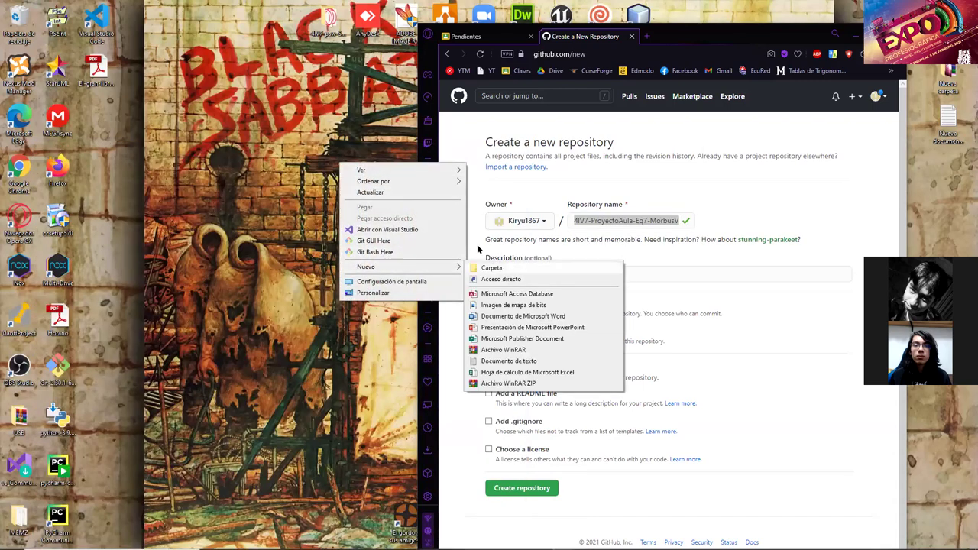
{"action": "left_click", "coordinate": [493, 268]}
{"action": "key", "text": "ctrl+v"}
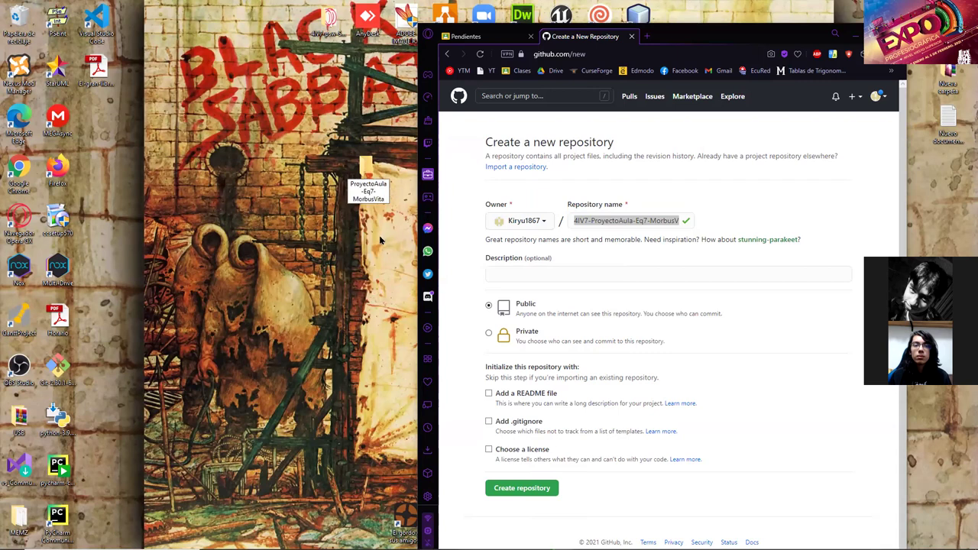
{"action": "key", "text": "Return"}
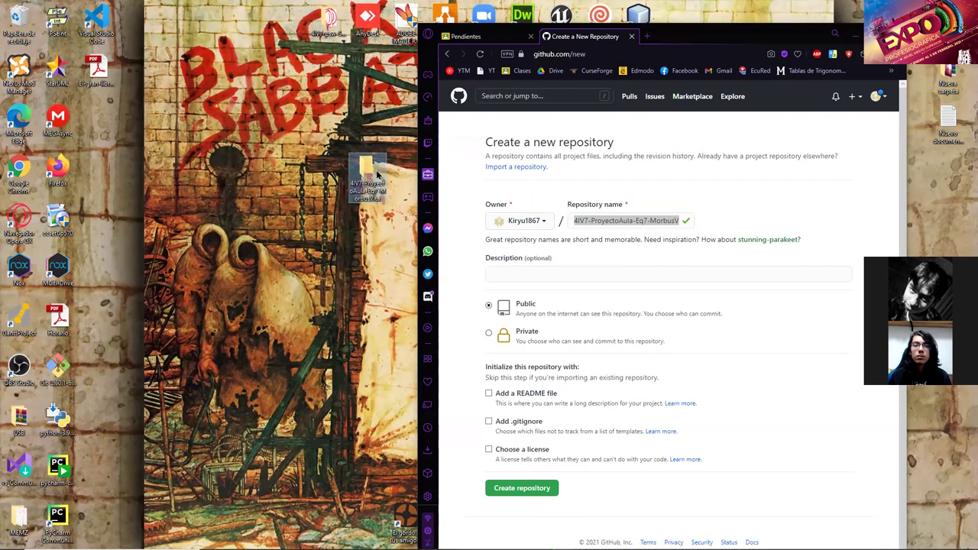
- Open Git Bash in the new desktop project folder and minimise the terminal window
{"action": "double_click", "coordinate": [370, 171]}
{"action": "right_click", "coordinate": [372, 169]}
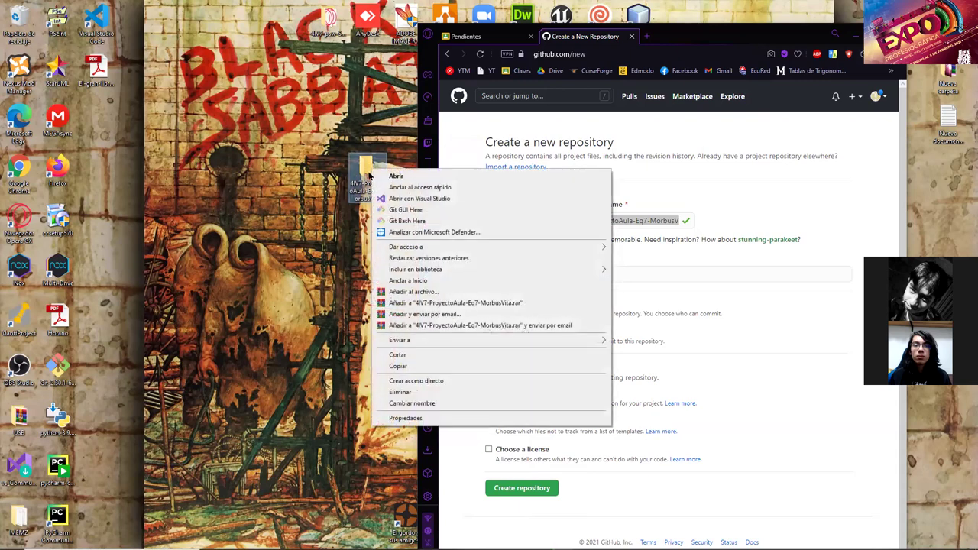
{"action": "left_click", "coordinate": [407, 220]}
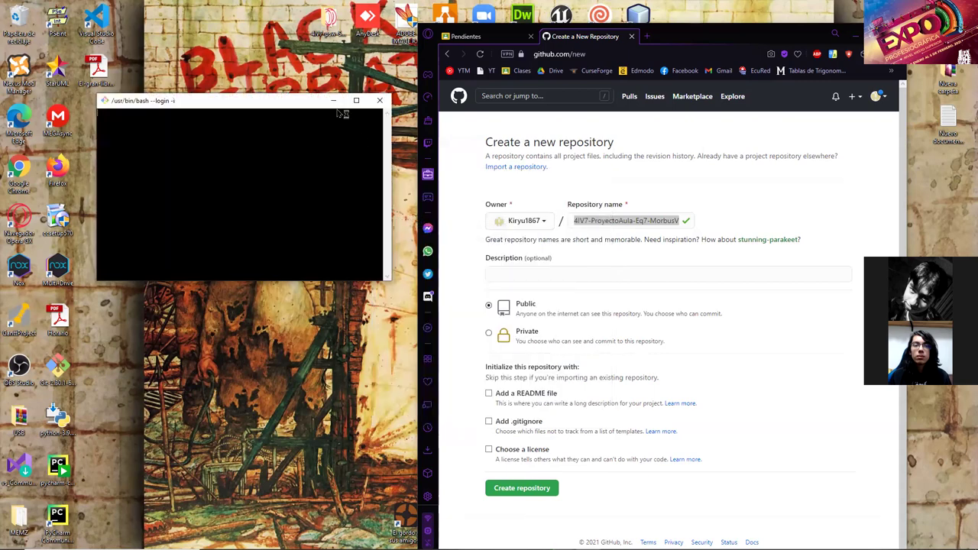
{"action": "left_click", "coordinate": [333, 100]}
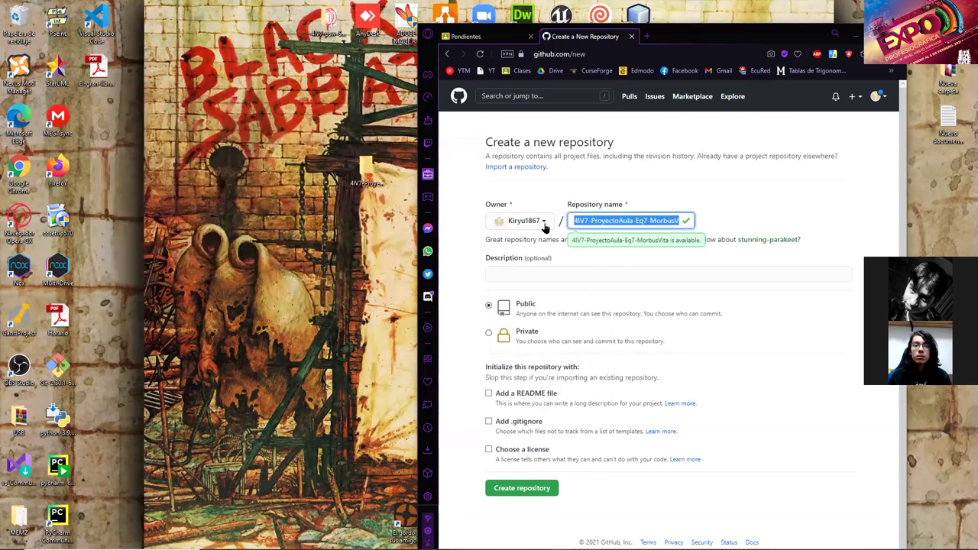
- Create the repository as public with no description or initial files, and move the browser window clear of the desktop folder
{"action": "left_click", "coordinate": [625, 422]}
{"action": "left_click", "coordinate": [542, 492]}
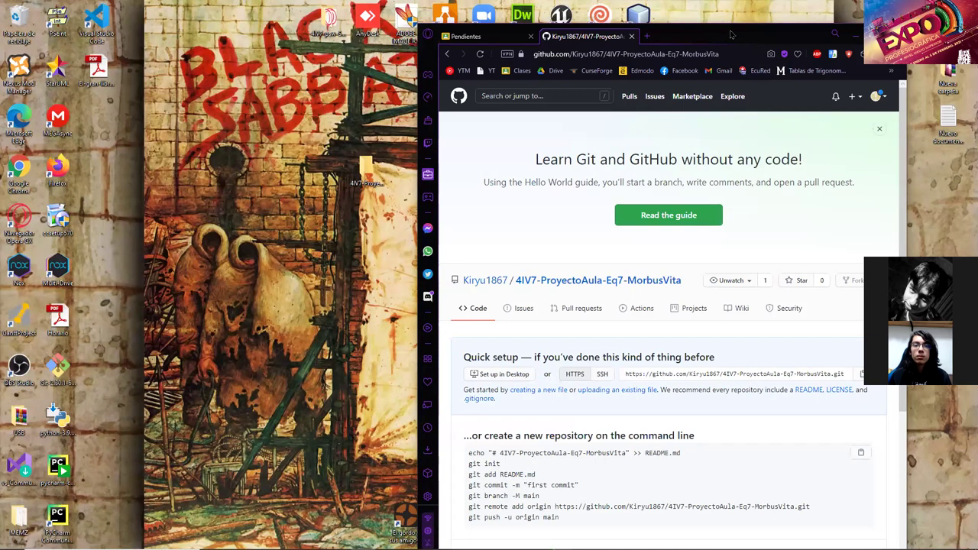
{"action": "left_click_drag", "start_coordinate": [731, 35], "coordinate": [771, 11]}
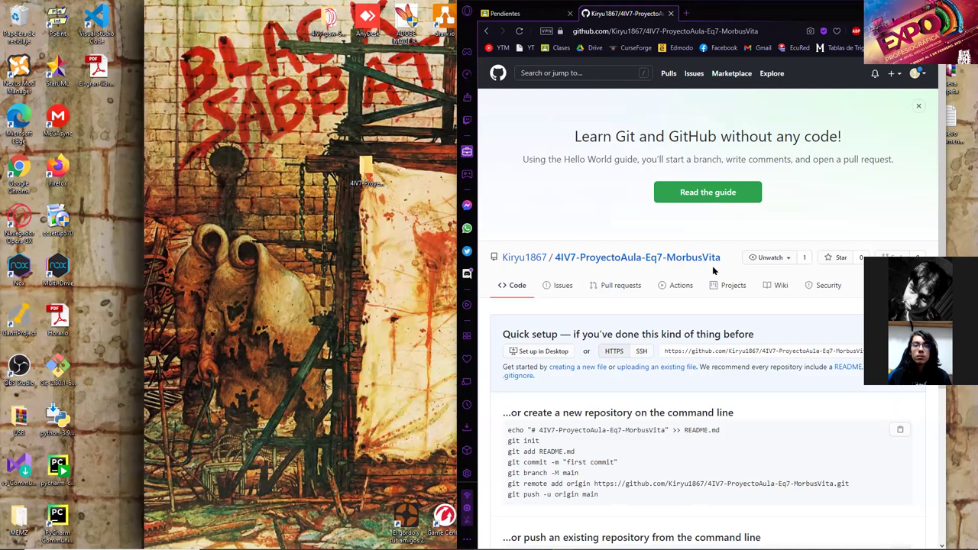
- Examine the new repository's quick setup section and its command-line instructions
{"action": "scroll", "coordinate": [718, 275], "scroll_direction": "down", "scroll_amount": 2}
{"action": "scroll", "coordinate": [745, 232], "scroll_direction": "up", "scroll_amount": 1}
{"action": "scroll", "coordinate": [651, 263], "scroll_direction": "up", "scroll_amount": 1}
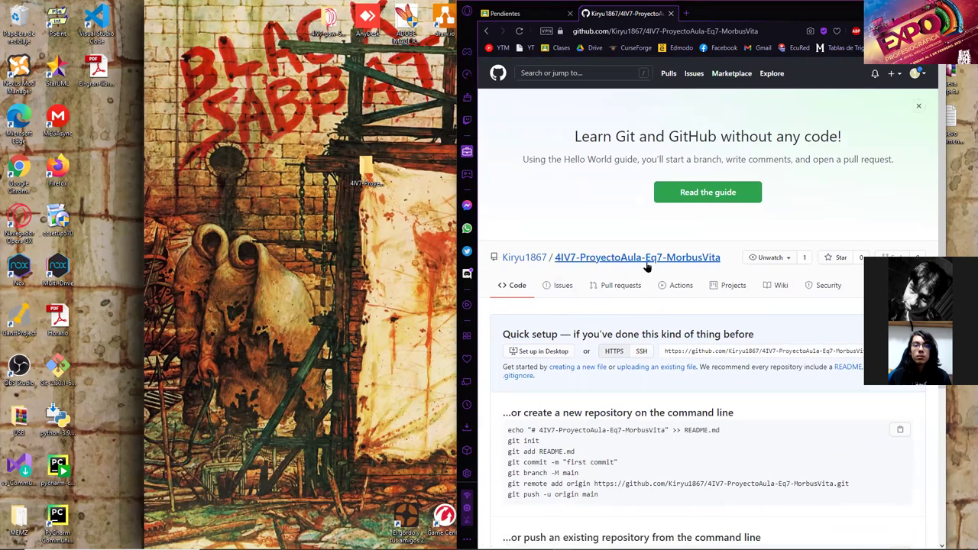
{"action": "scroll", "coordinate": [643, 288], "scroll_direction": "down", "scroll_amount": 2}
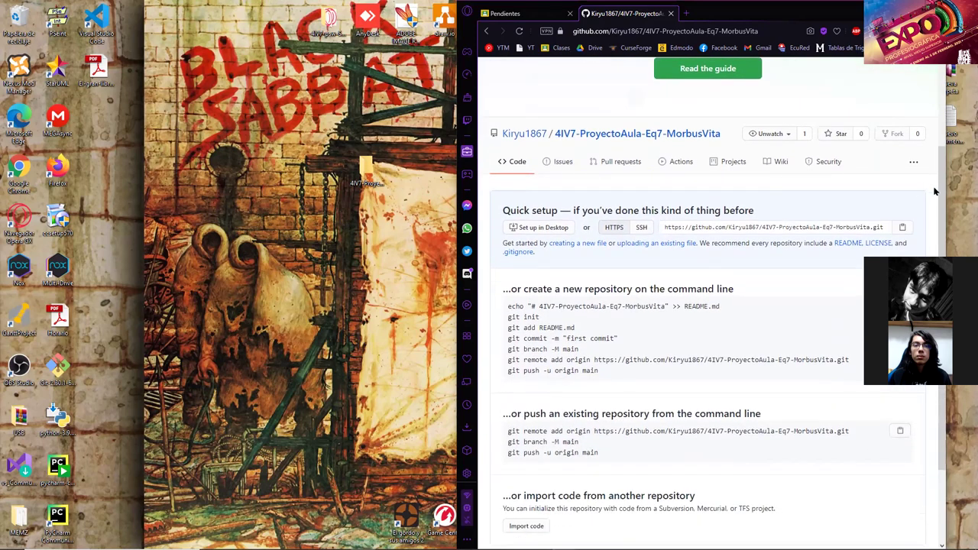
{"action": "scroll", "coordinate": [568, 212], "scroll_direction": "down", "scroll_amount": 2}
{"action": "scroll", "coordinate": [565, 225], "scroll_direction": "up", "scroll_amount": 3}
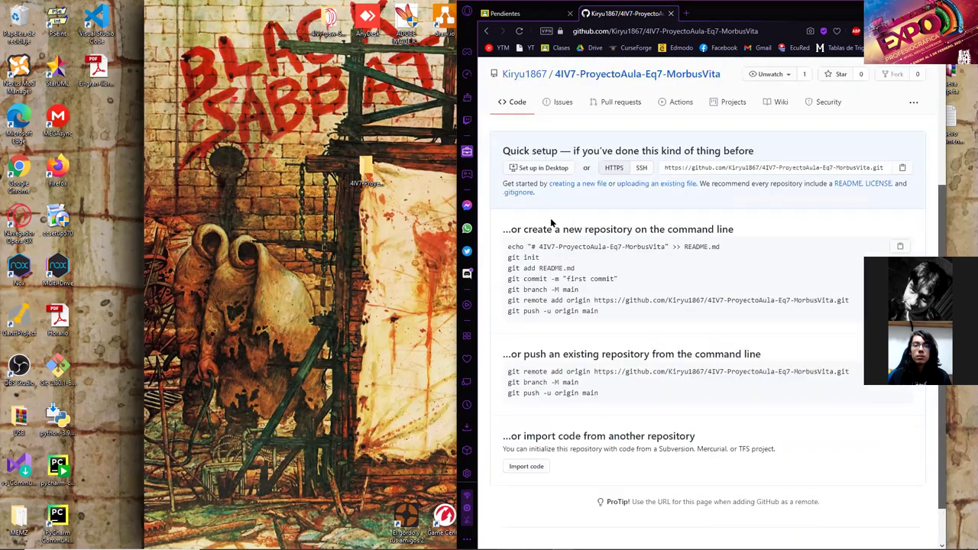
{"action": "scroll", "coordinate": [527, 243], "scroll_direction": "up", "scroll_amount": 1}
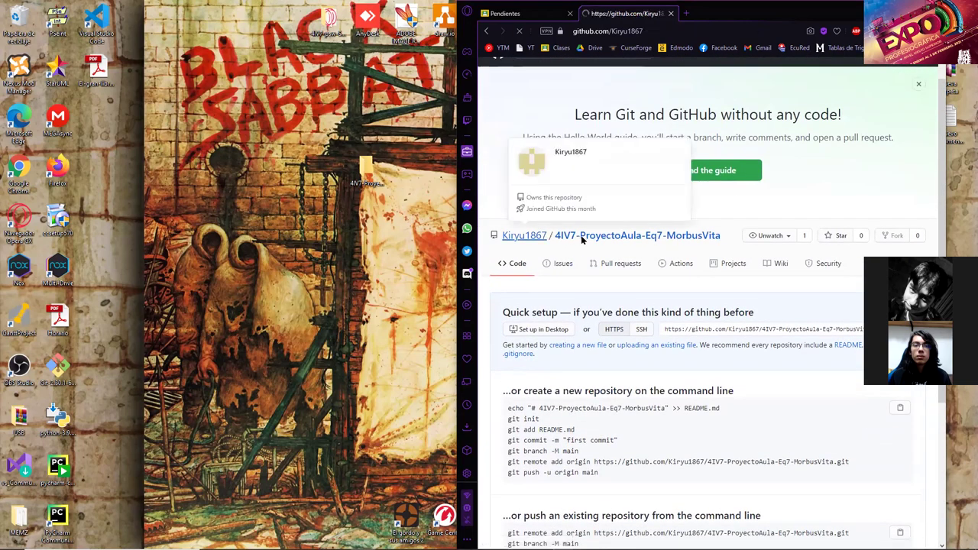
{"action": "left_click", "coordinate": [522, 234]}
{"action": "scroll", "coordinate": [593, 244], "scroll_direction": "down", "scroll_amount": 1}
{"action": "key", "text": "alt+Left"}
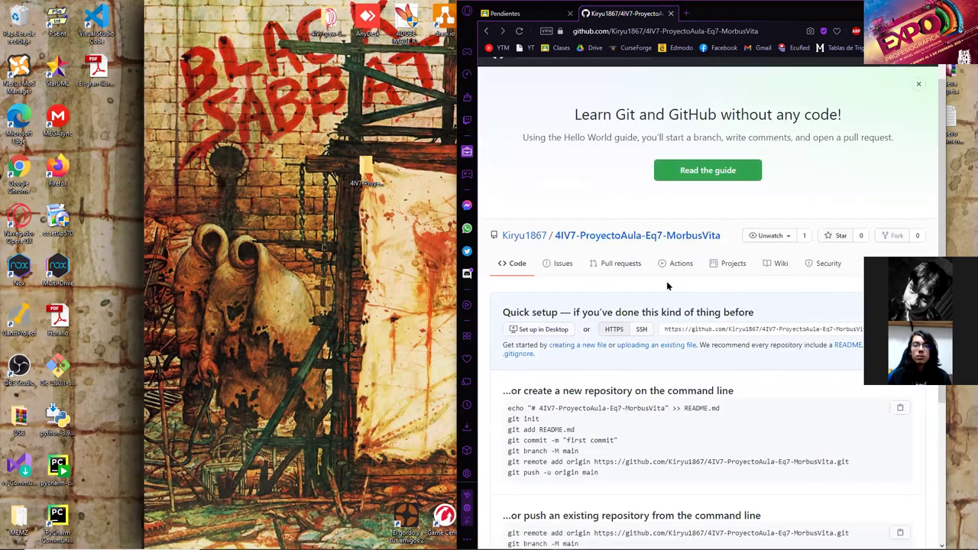
- Open the repository's settings and examine its general options, from features and merging to GitHub Pages and the Danger Zone
{"action": "left_click", "coordinate": [850, 263]}
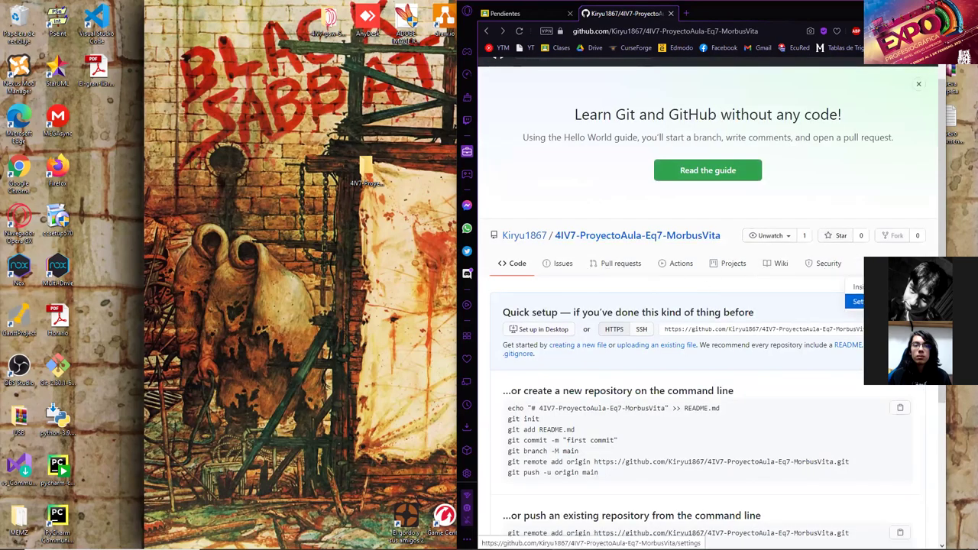
{"action": "left_click", "coordinate": [855, 302]}
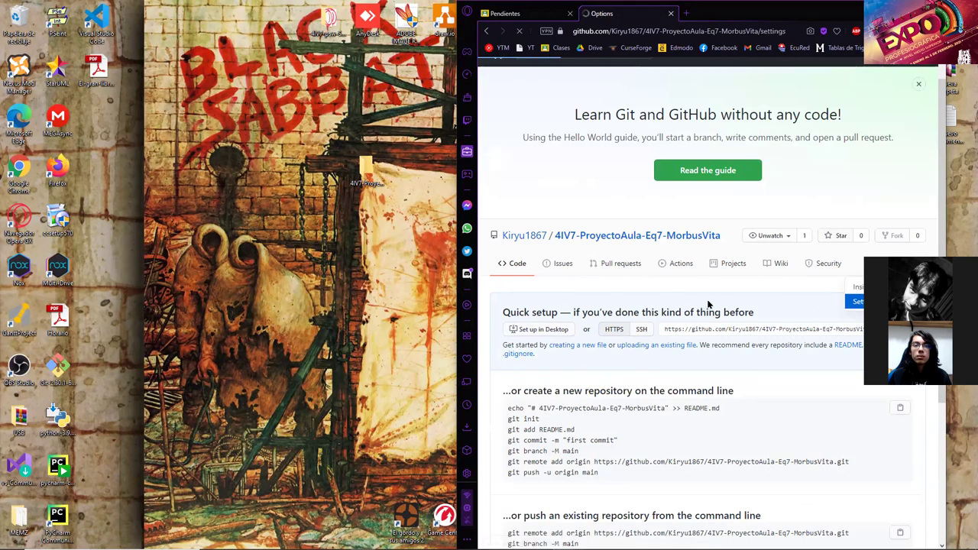
{"action": "scroll", "coordinate": [707, 304], "scroll_direction": "down", "scroll_amount": 1}
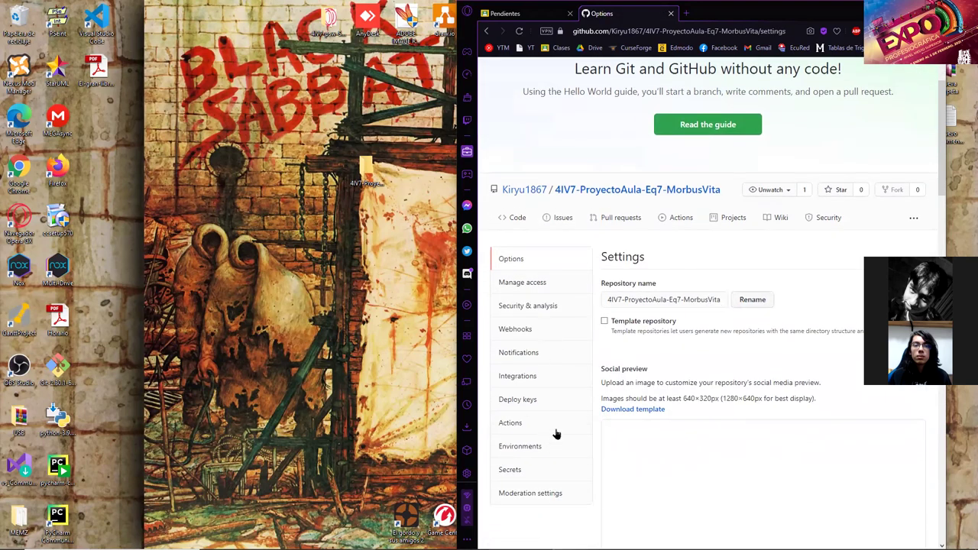
{"action": "scroll", "coordinate": [725, 328], "scroll_direction": "down", "scroll_amount": 2}
{"action": "scroll", "coordinate": [817, 259], "scroll_direction": "up", "scroll_amount": 1}
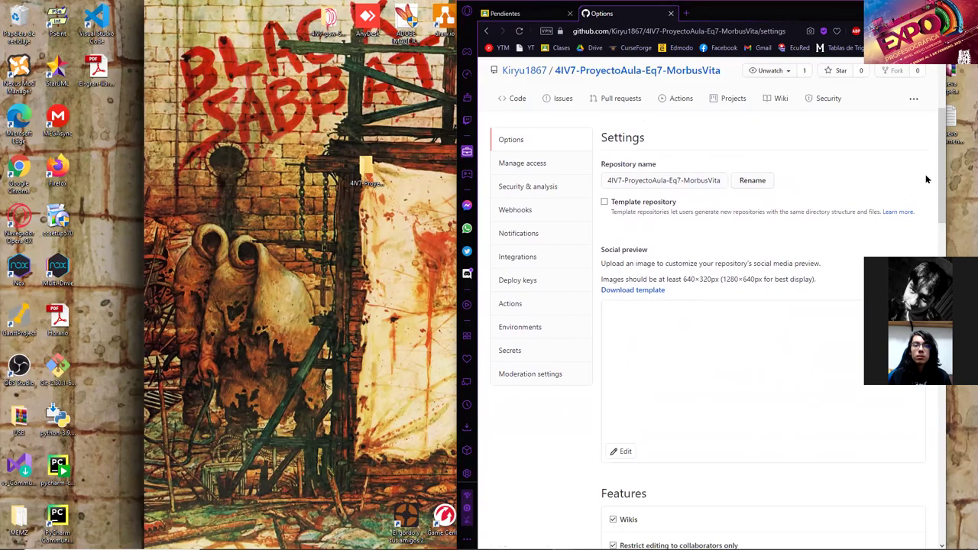
{"action": "scroll", "coordinate": [926, 432], "scroll_direction": "down", "scroll_amount": 10}
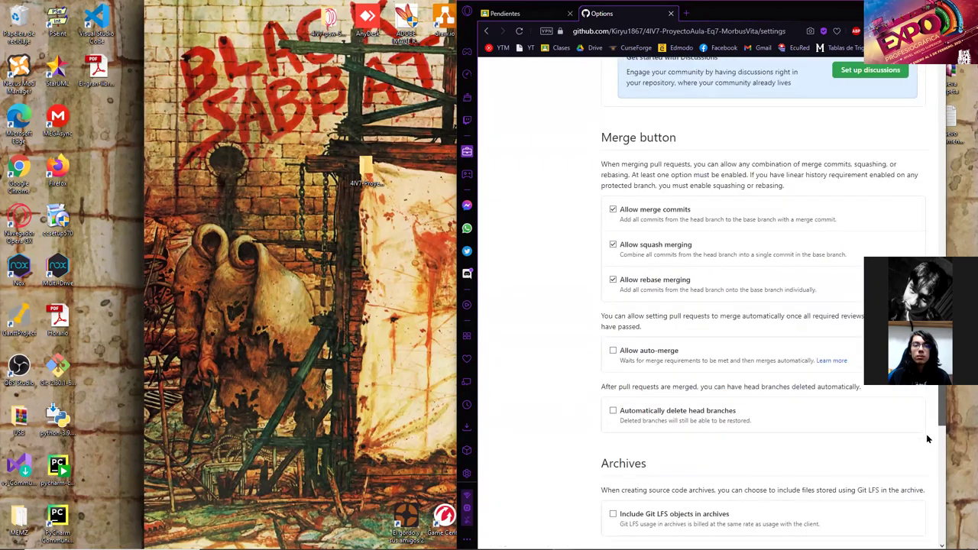
{"action": "scroll", "coordinate": [922, 469], "scroll_direction": "down", "scroll_amount": 2}
{"action": "scroll", "coordinate": [921, 454], "scroll_direction": "up", "scroll_amount": 12}
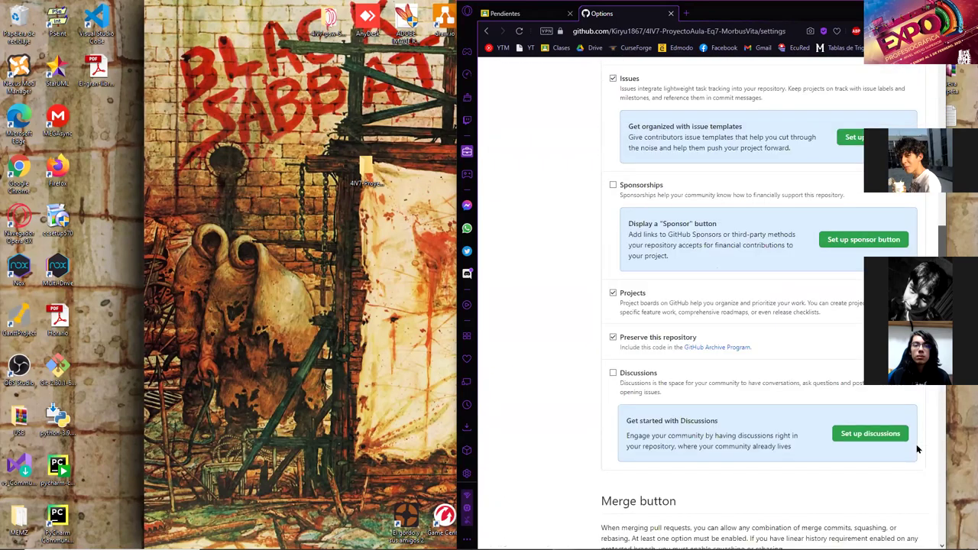
{"action": "scroll", "coordinate": [918, 449], "scroll_direction": "down", "scroll_amount": 10}
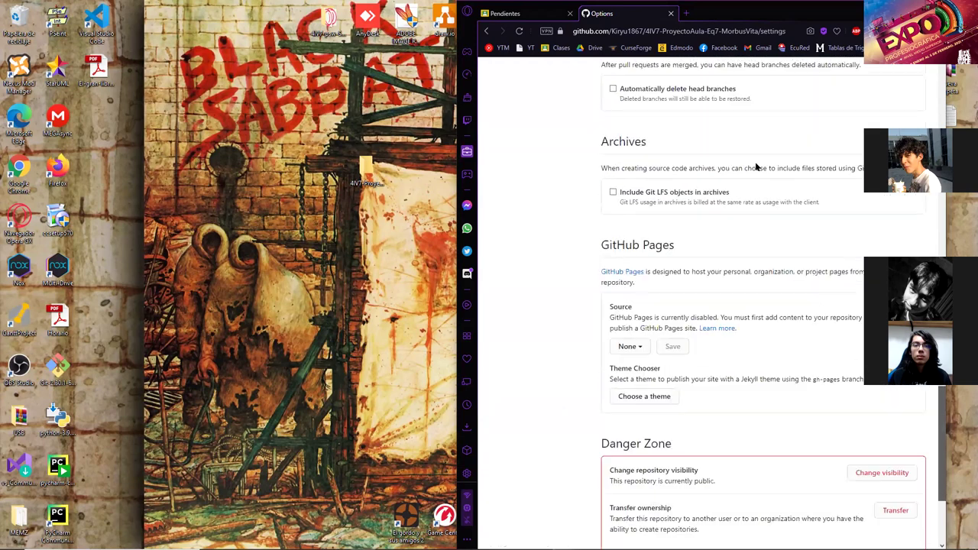
{"action": "scroll", "coordinate": [662, 193], "scroll_direction": "up", "scroll_amount": 9}
{"action": "scroll", "coordinate": [662, 192], "scroll_direction": "up", "scroll_amount": 6}
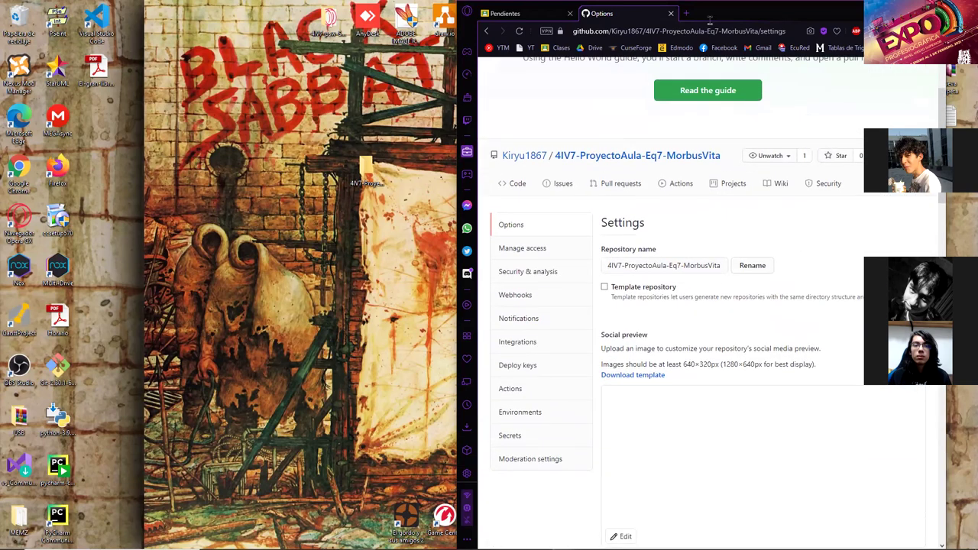